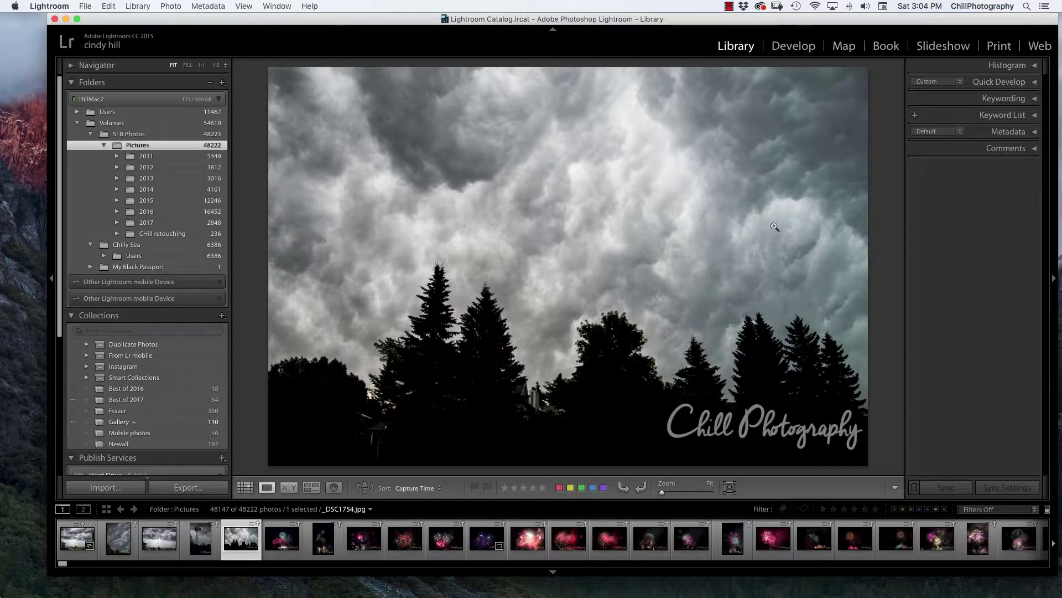
- Begin creating a new catalog named 2018, saved in the Pictures folder
left_click(86, 7)
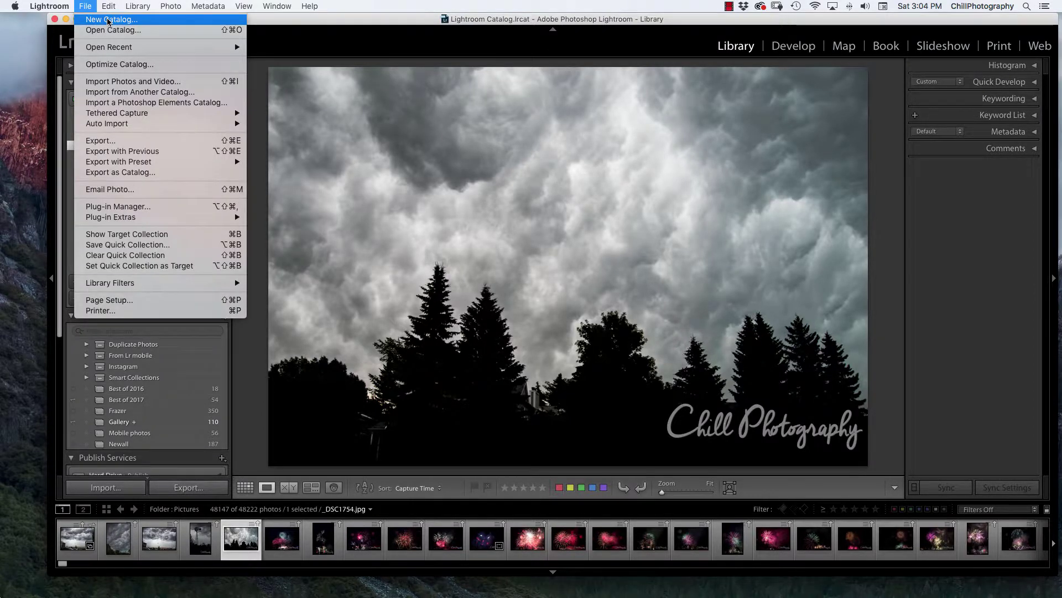
left_click(109, 19)
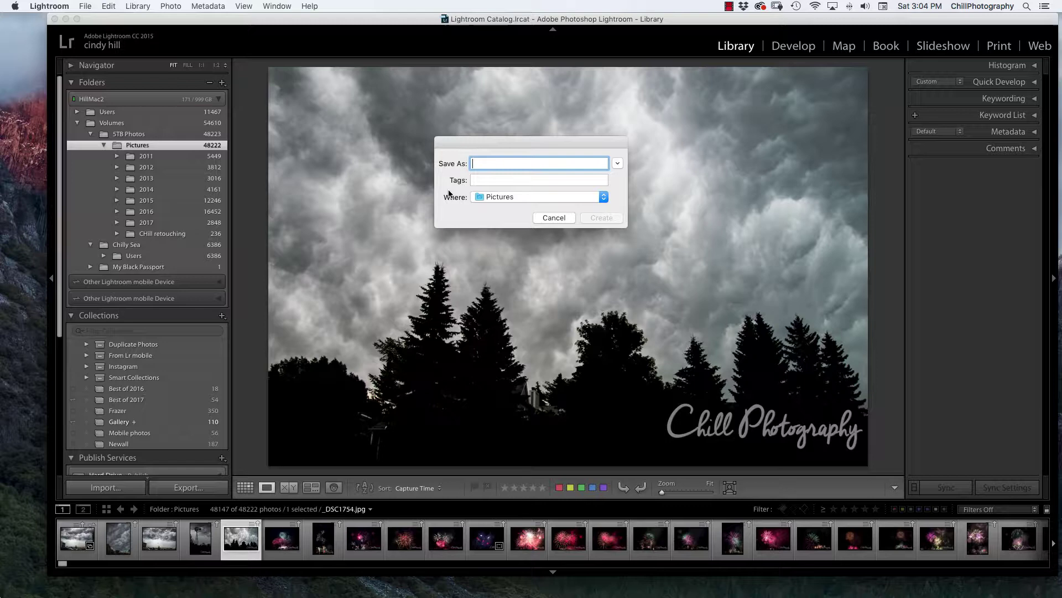
type("2018")
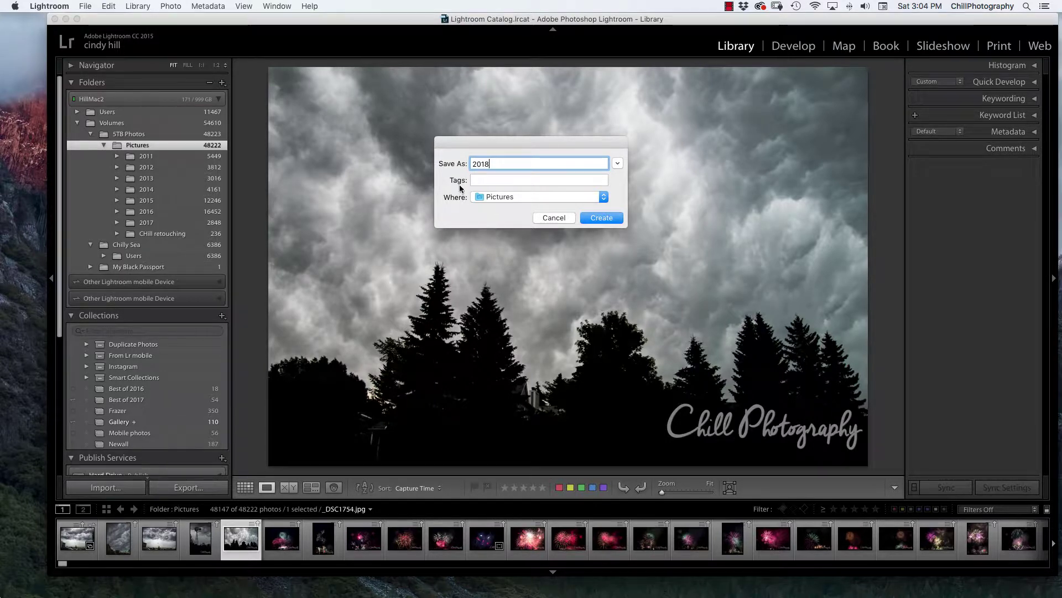
left_click(519, 200)
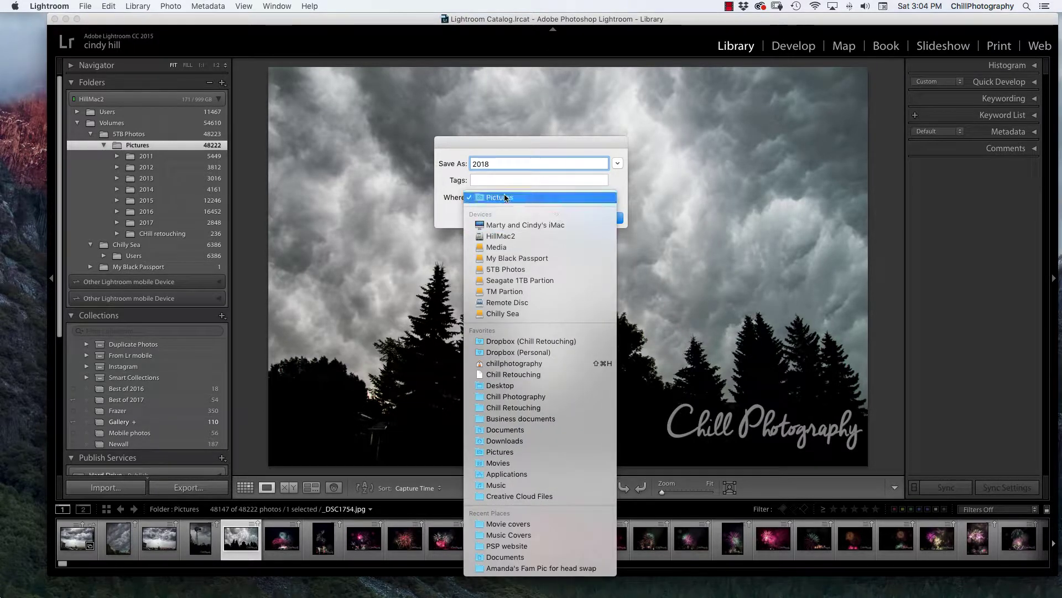
left_click(505, 197)
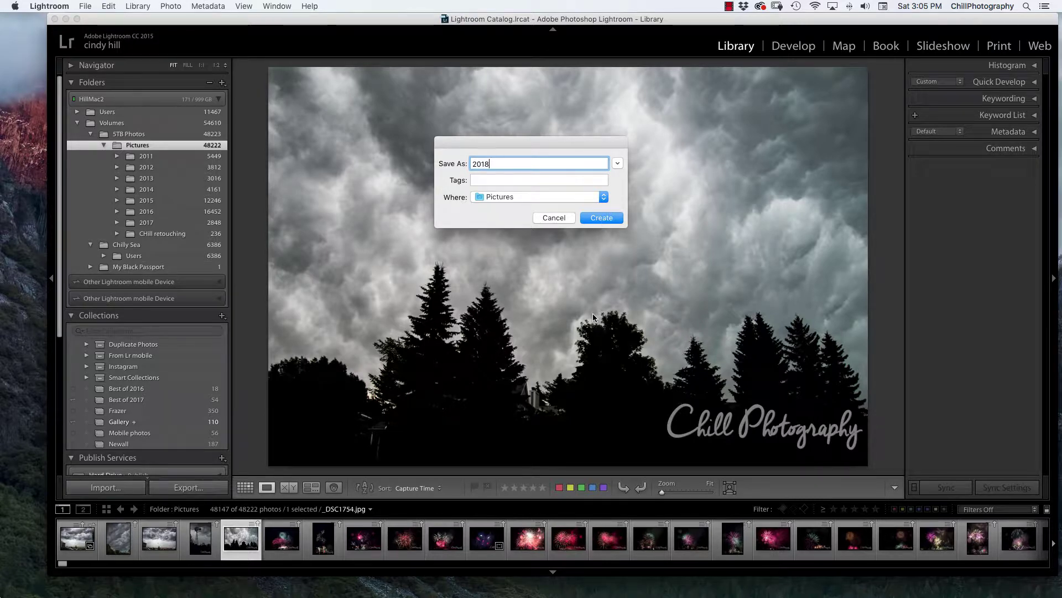
- Cancel the new catalog and select the 2011 through 2015 folders together
left_click(550, 218)
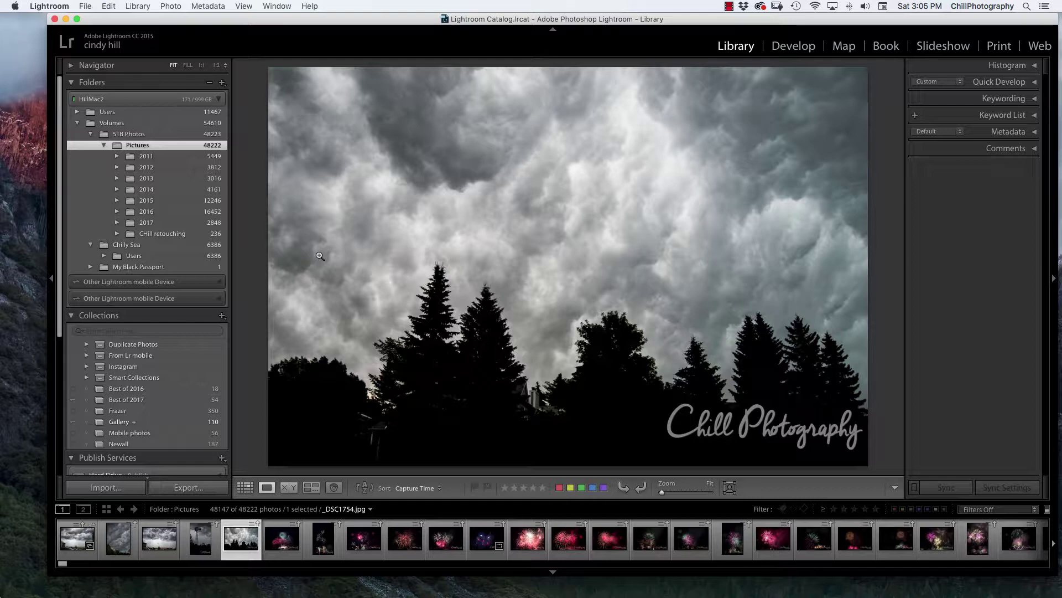
left_click(145, 156)
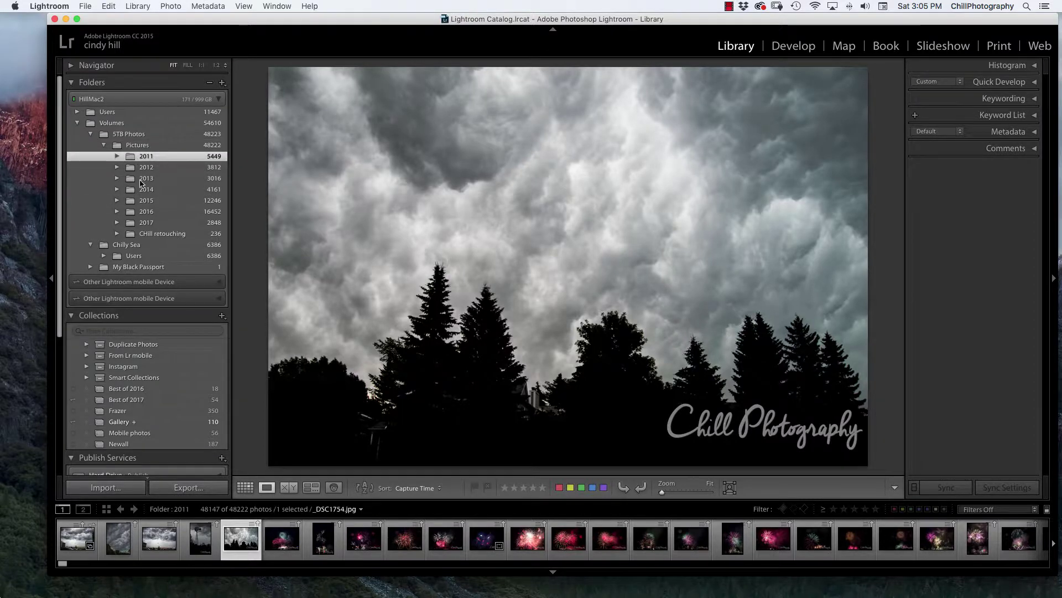
left_click(143, 201, "shift")
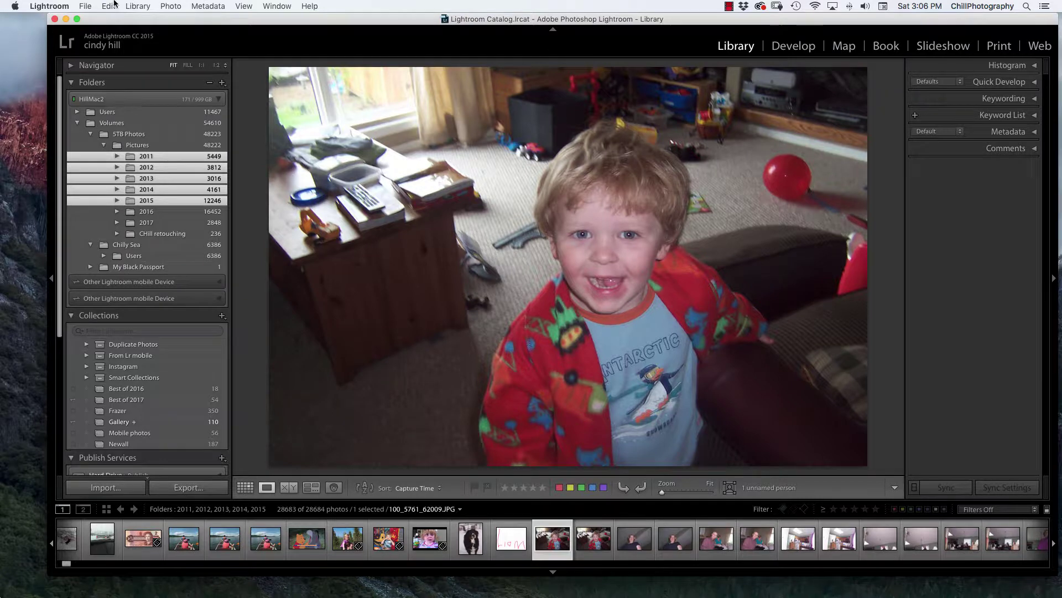
- Set up Export as Catalog named 'photos 2011-2015' with Export selected photos only ticked
left_click(85, 6)
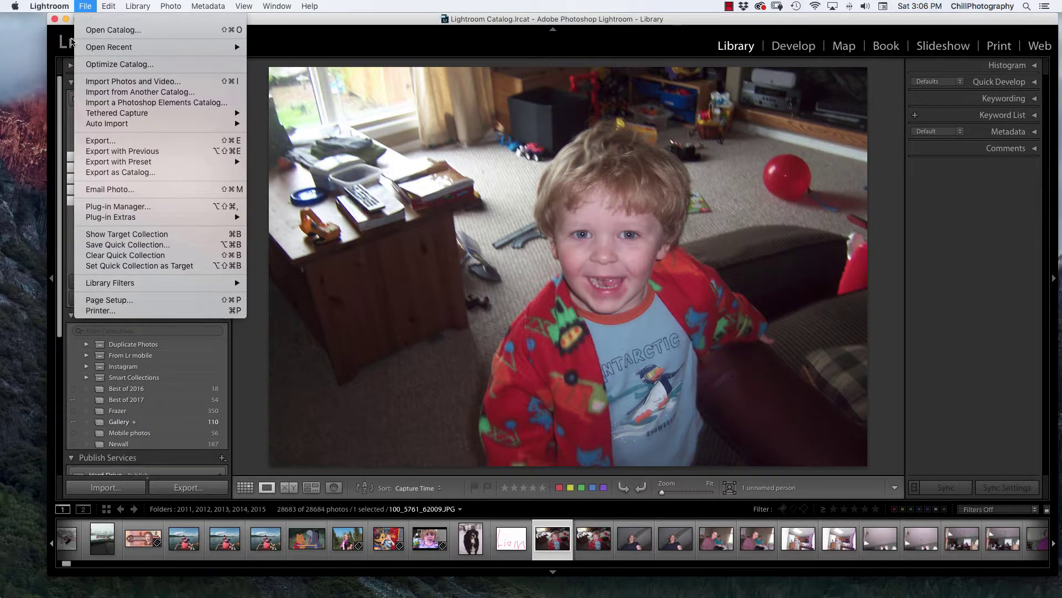
left_click(132, 173)
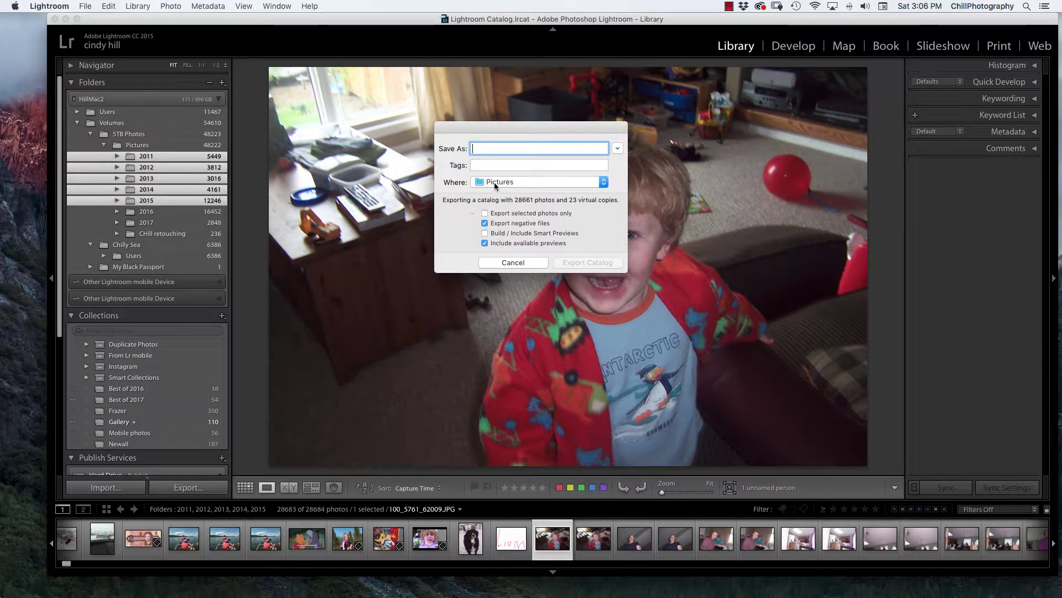
left_click_drag(617, 125, 628, 119)
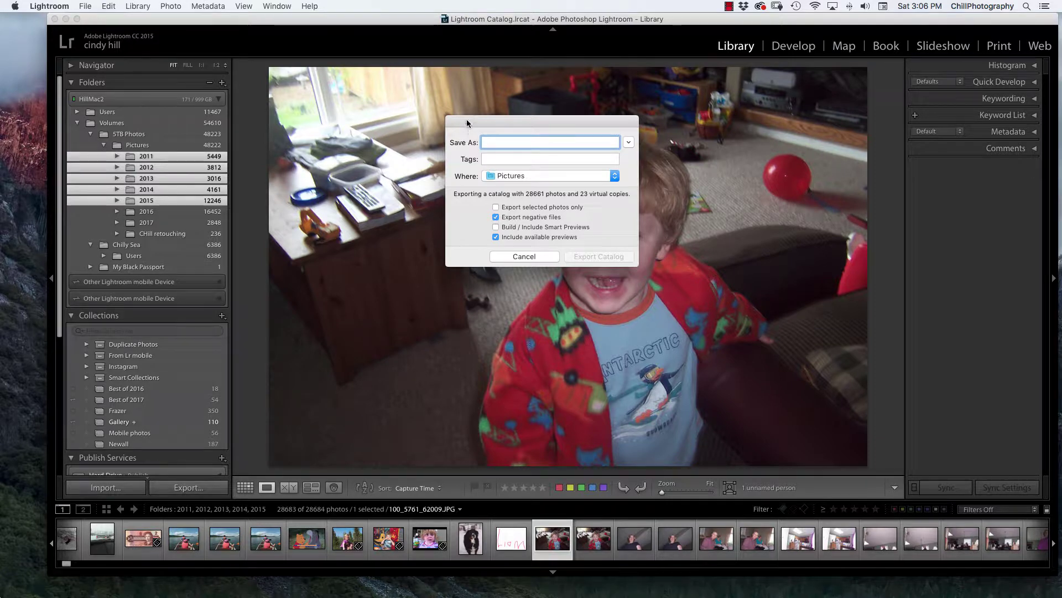
left_click_drag(468, 120, 466, 129)
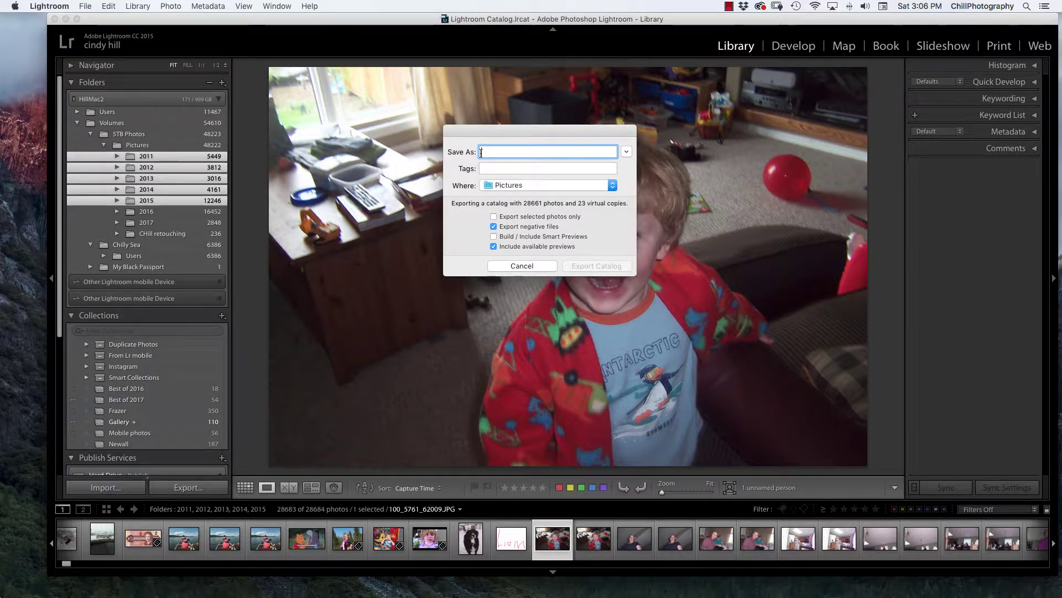
type("photos ")
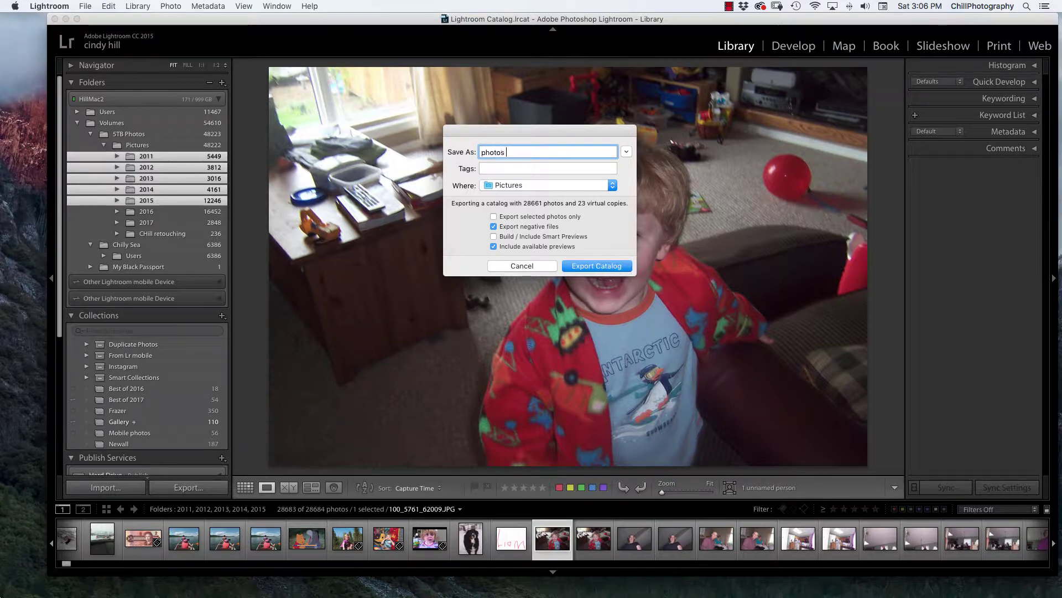
type("2011-2015")
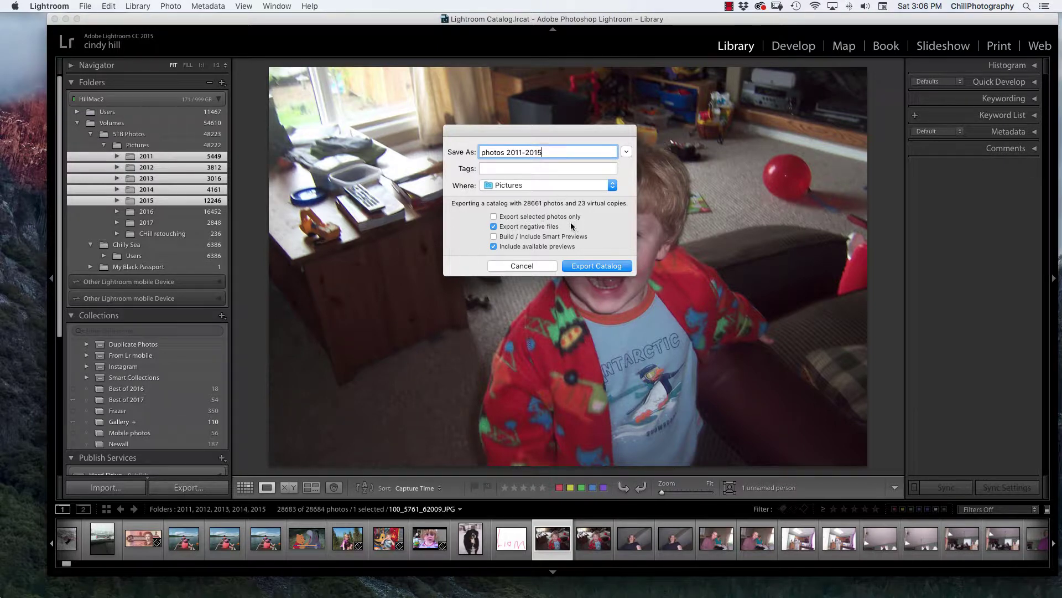
left_click(494, 217)
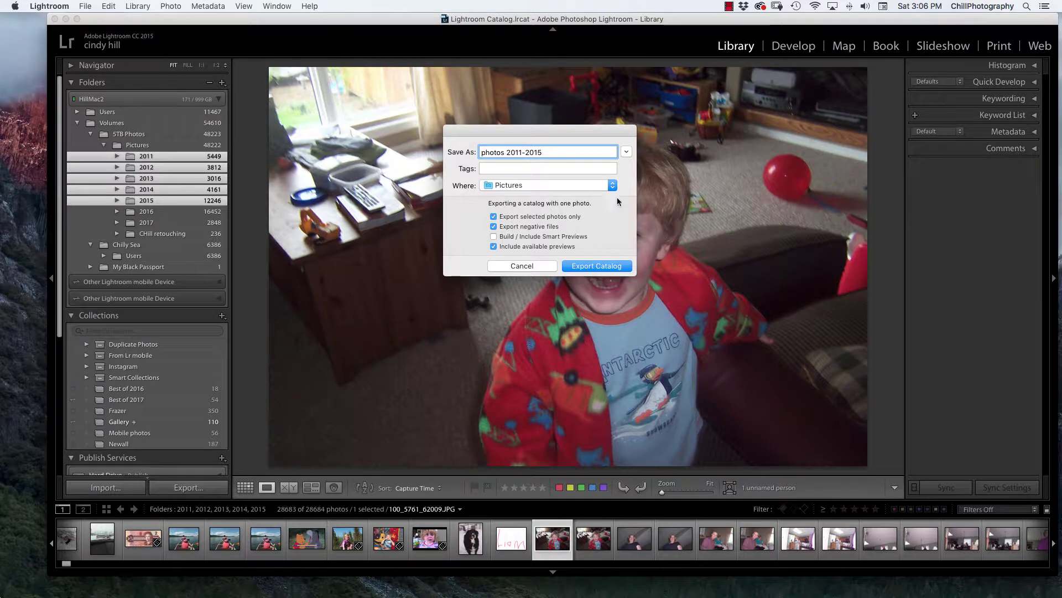
- Untick Export selected photos only and Export negative files in the export dialog
left_click(492, 216)
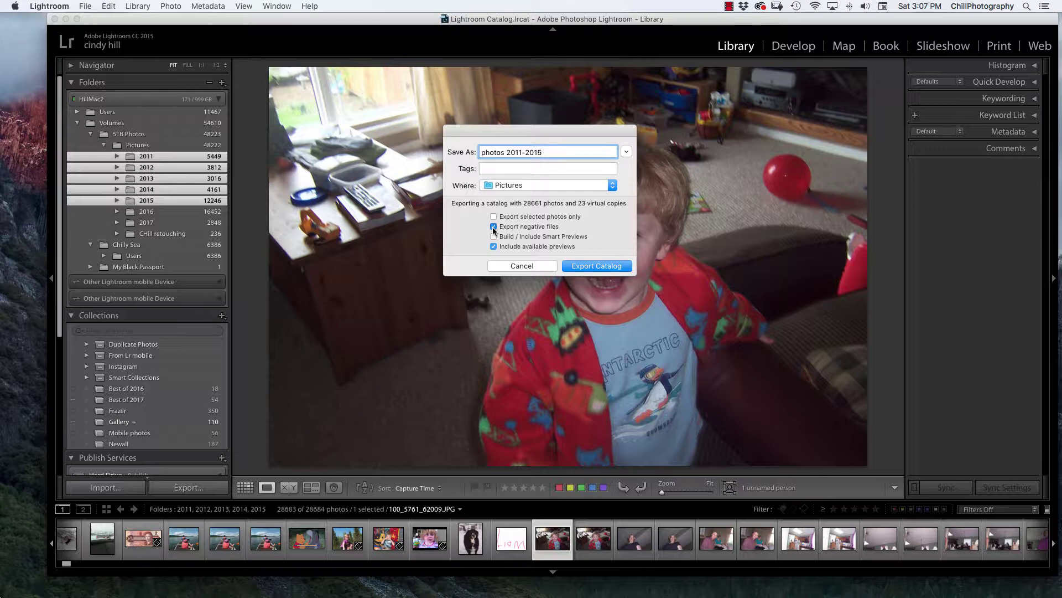
left_click(494, 227)
- Start exporting the 2011–2015 photos into the photos 2011-2015 catalog
left_click(612, 267)
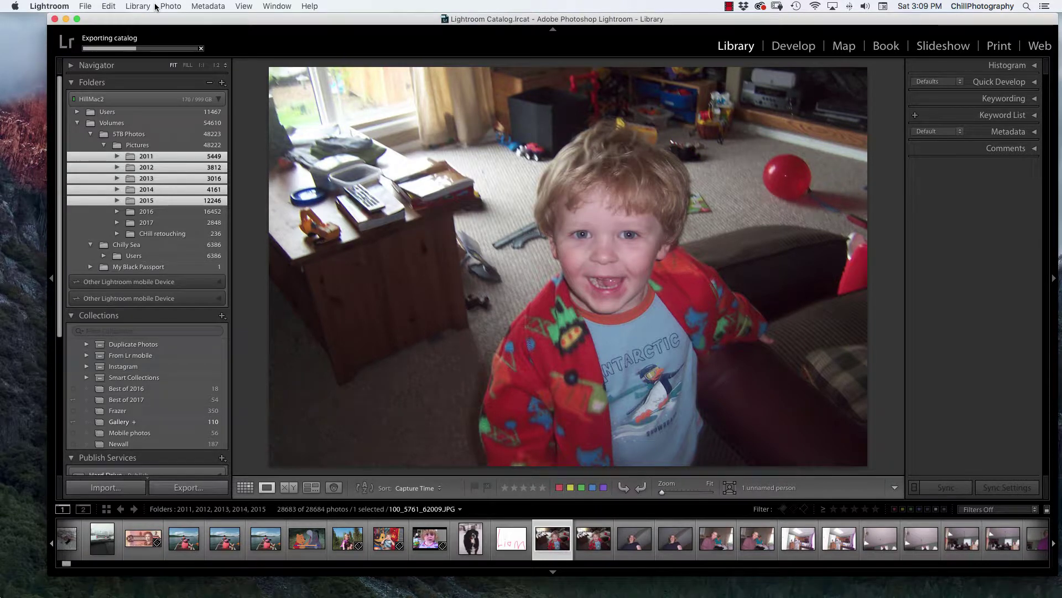
left_click(210, 7)
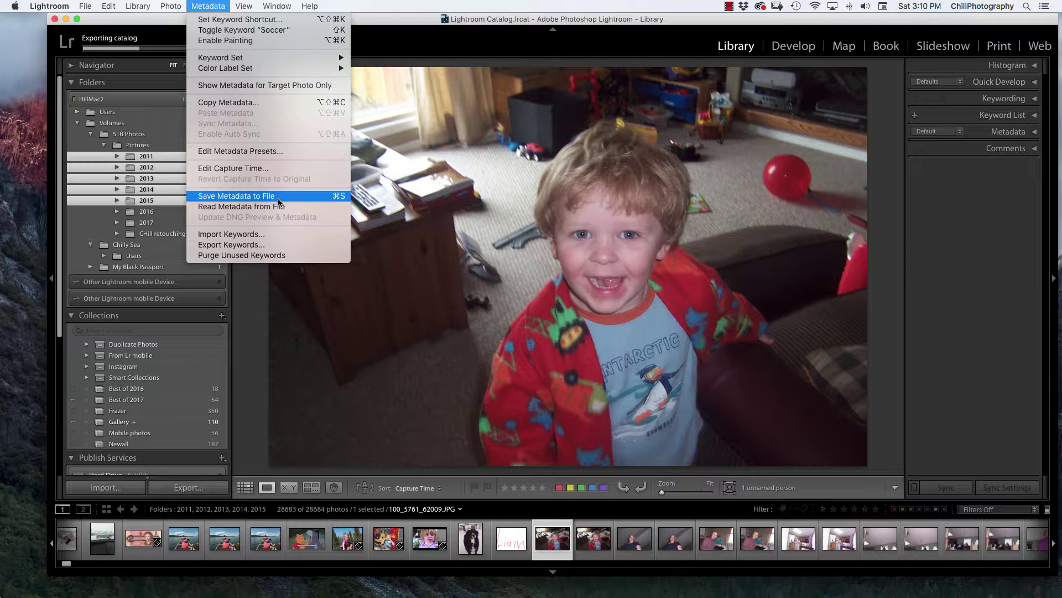
left_click(170, 193)
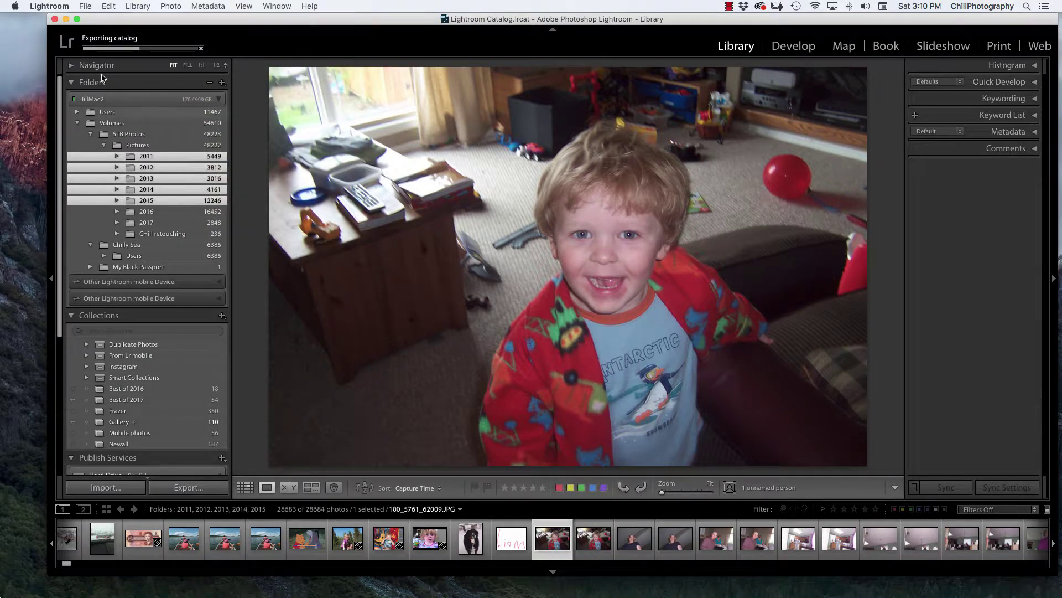
- Open the activity center from the export progress bar to follow the catalog export
left_click(102, 47)
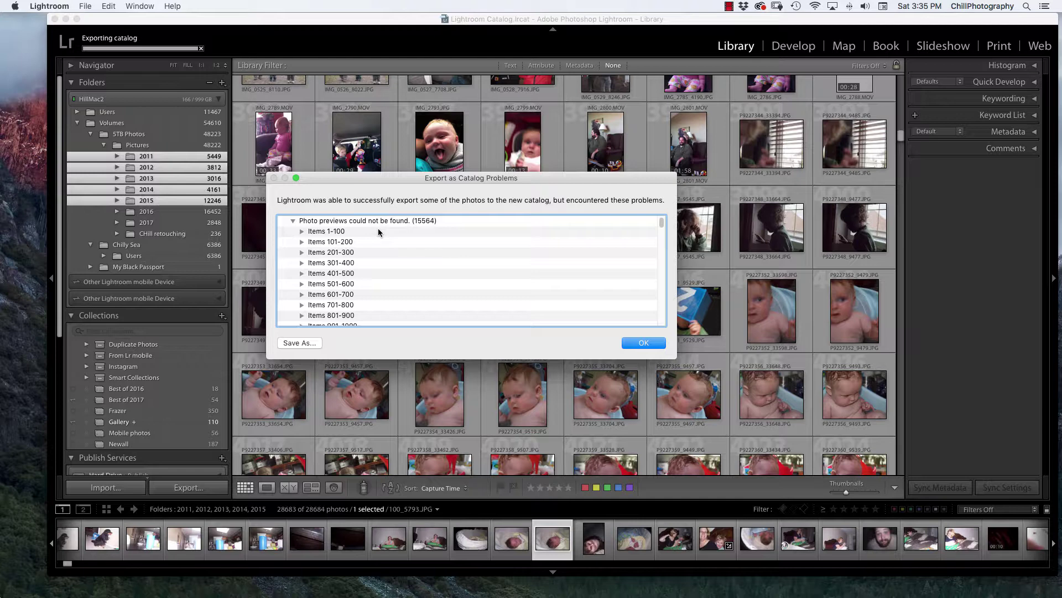
- Collapse the missing-previews list in the export problems report, then close the report
left_click(294, 221)
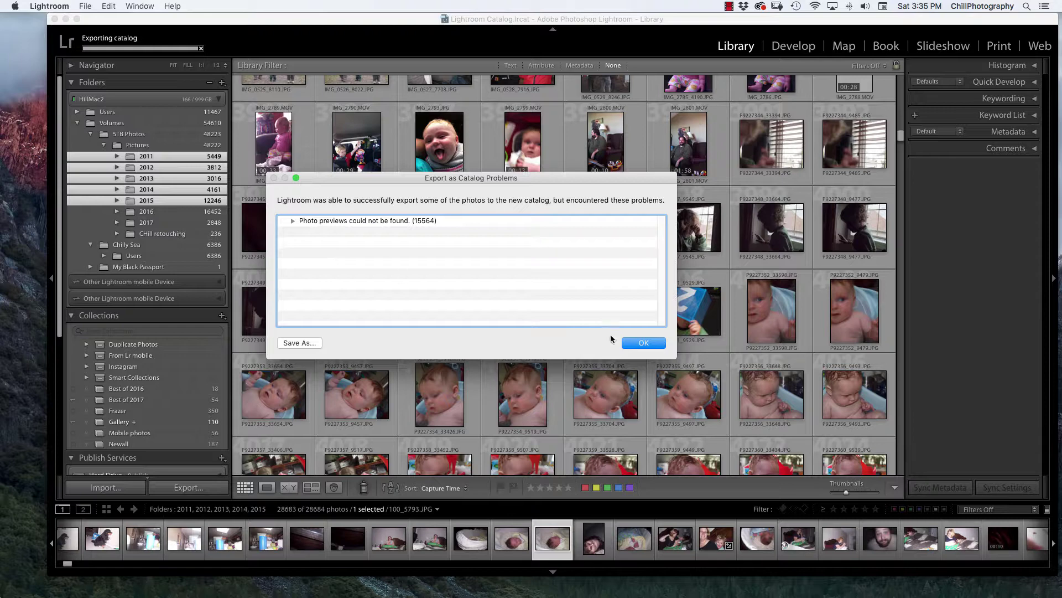
left_click(643, 343)
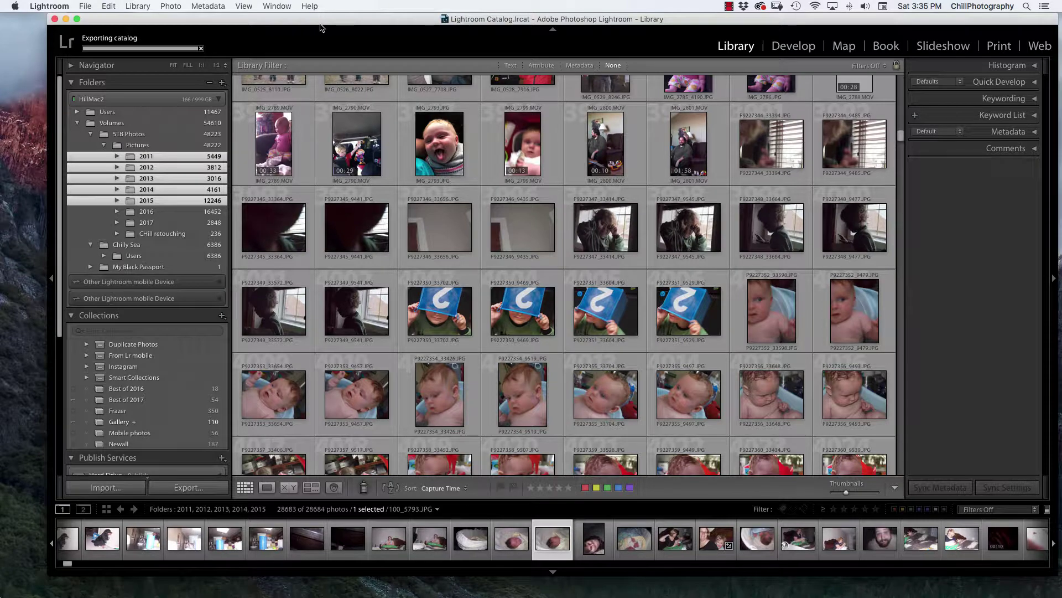
- Confirm the catalog export has finished, then choose File > Open Catalog
left_click(118, 46)
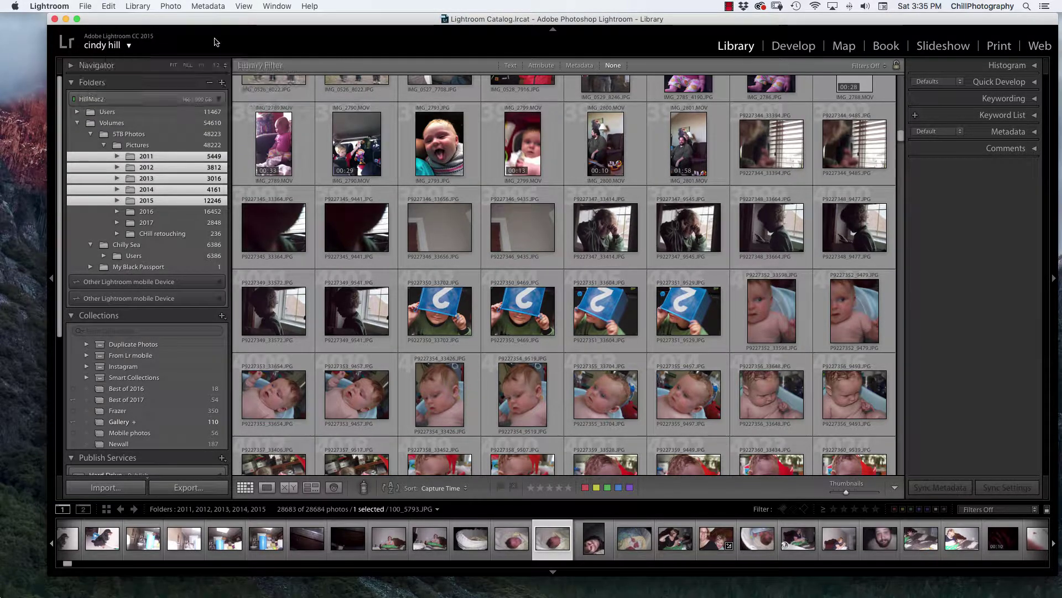
left_click(85, 6)
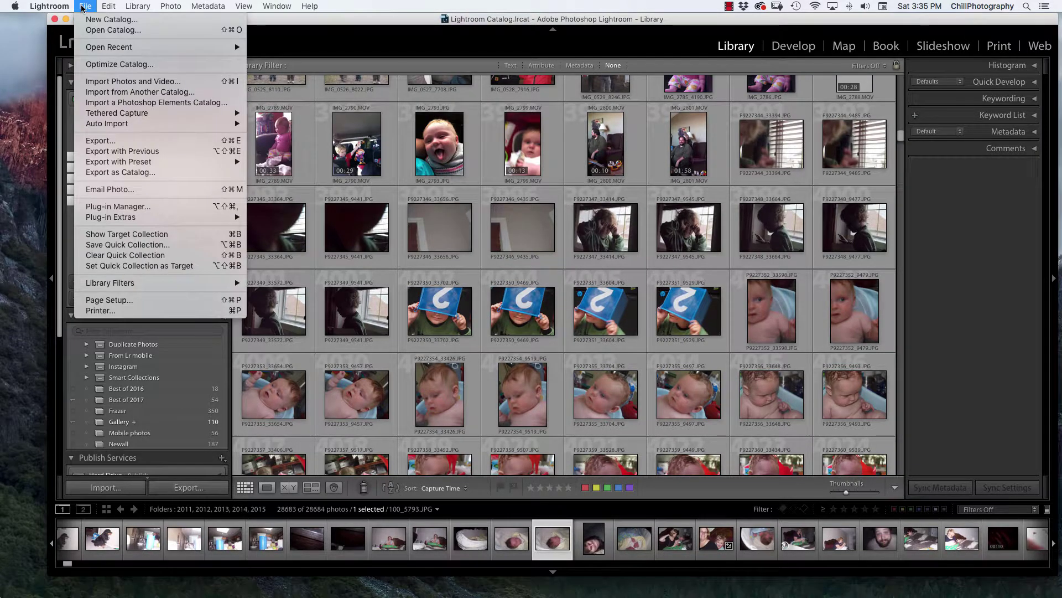
left_click(104, 32)
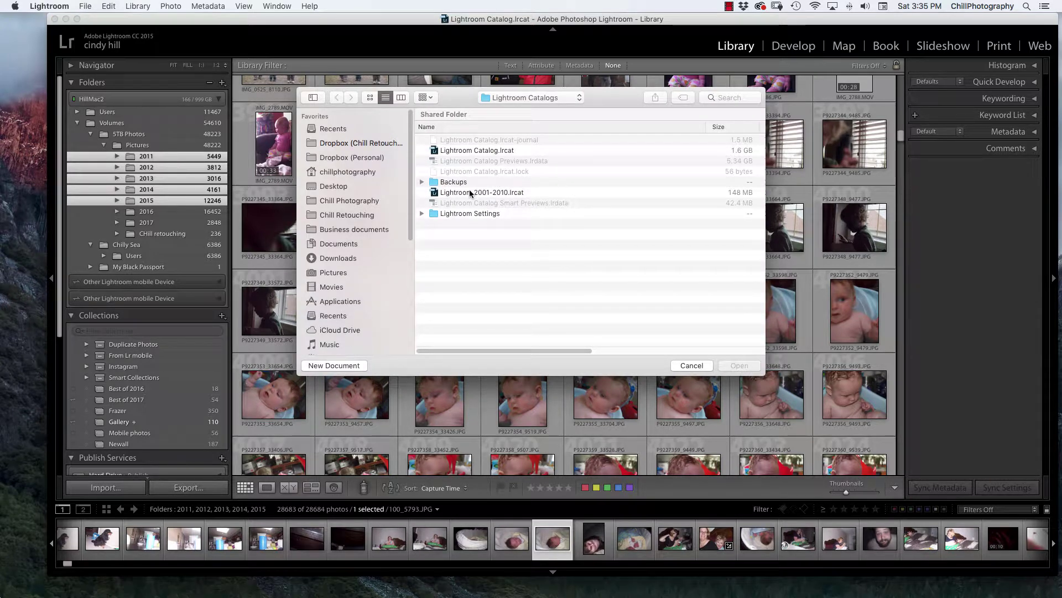
- Open photos 2011-2015.lrcat from Pictures and relaunch Lightroom with it
left_click(538, 94)
left_click(495, 109)
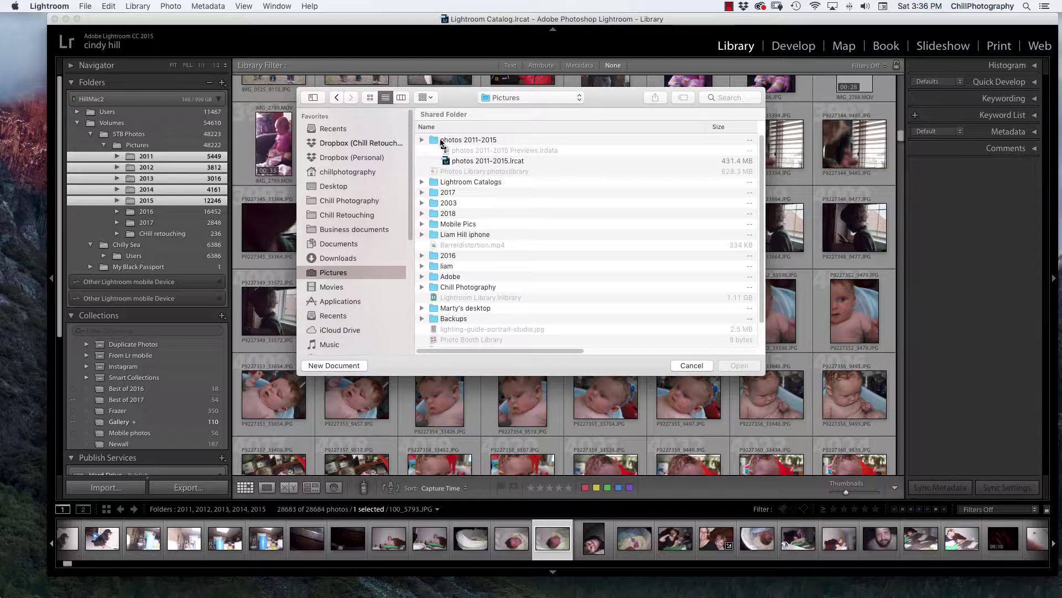
left_click(480, 161)
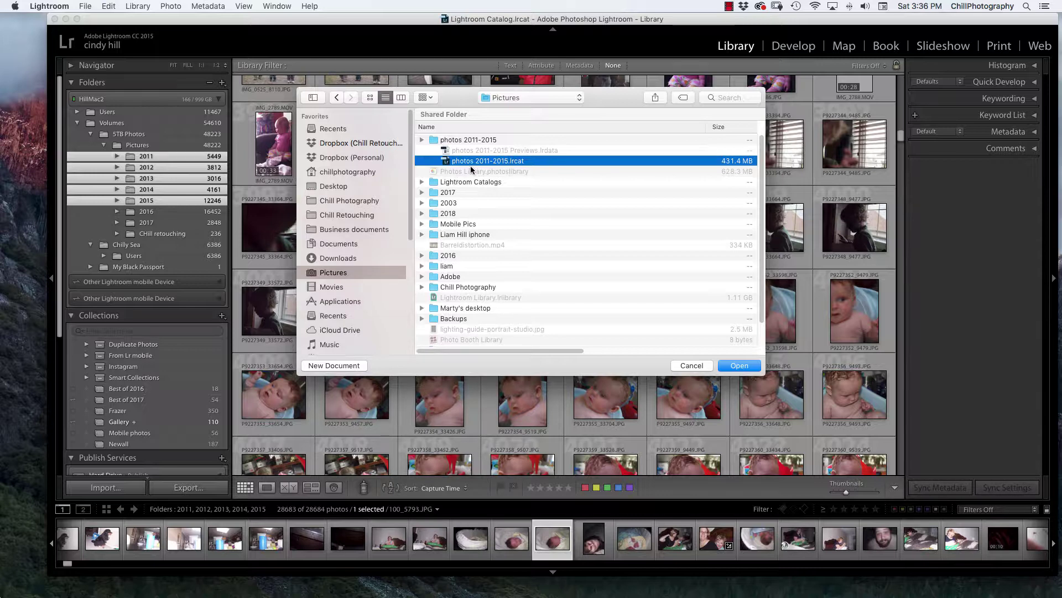
left_click(737, 367)
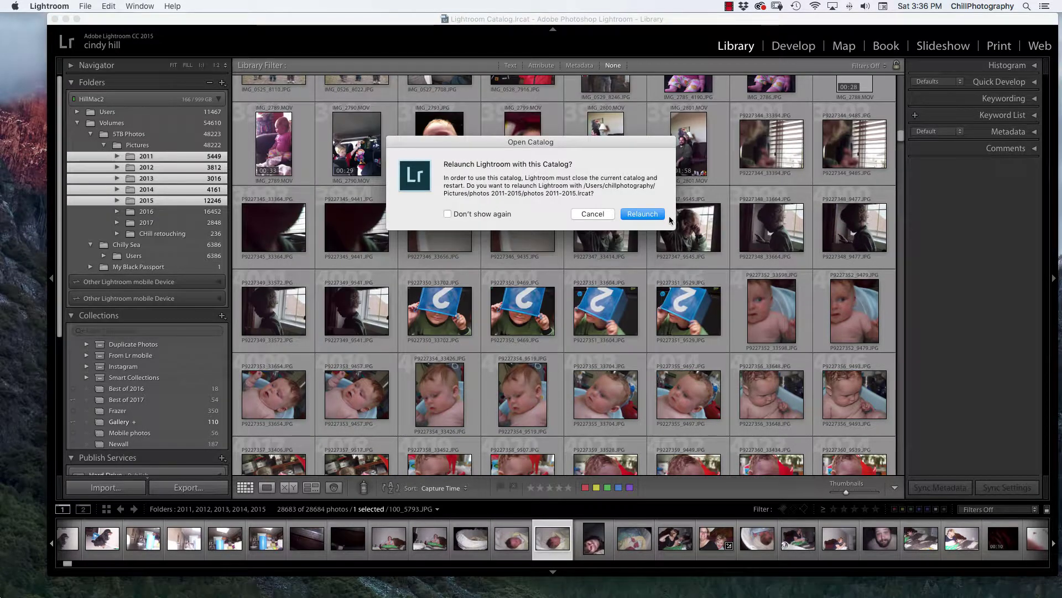
left_click(657, 217)
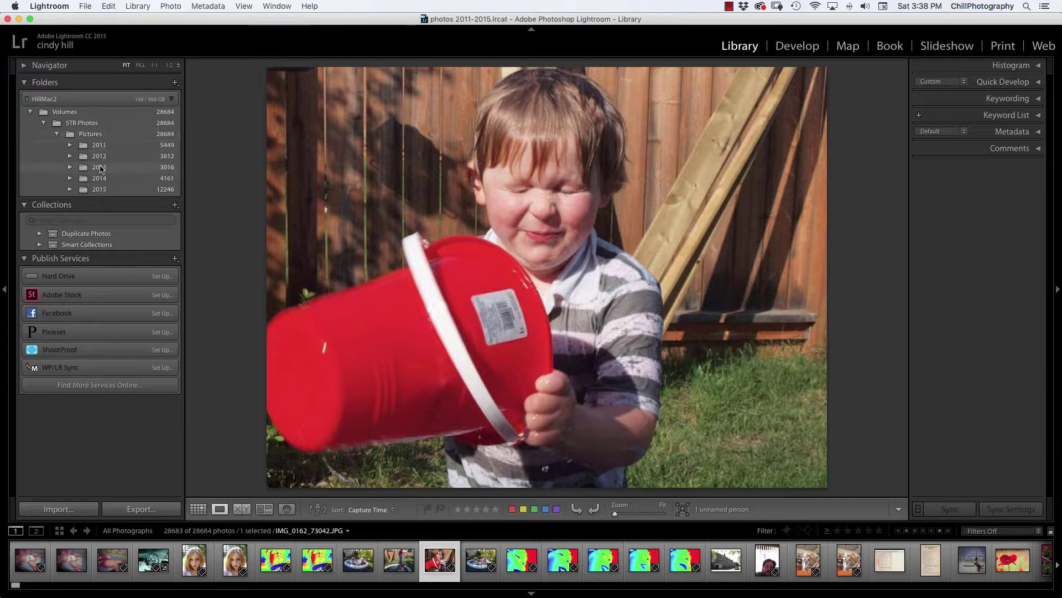
- Show the 2015 folder's photos and expand then collapse it to check its month subfolders
left_click(67, 191)
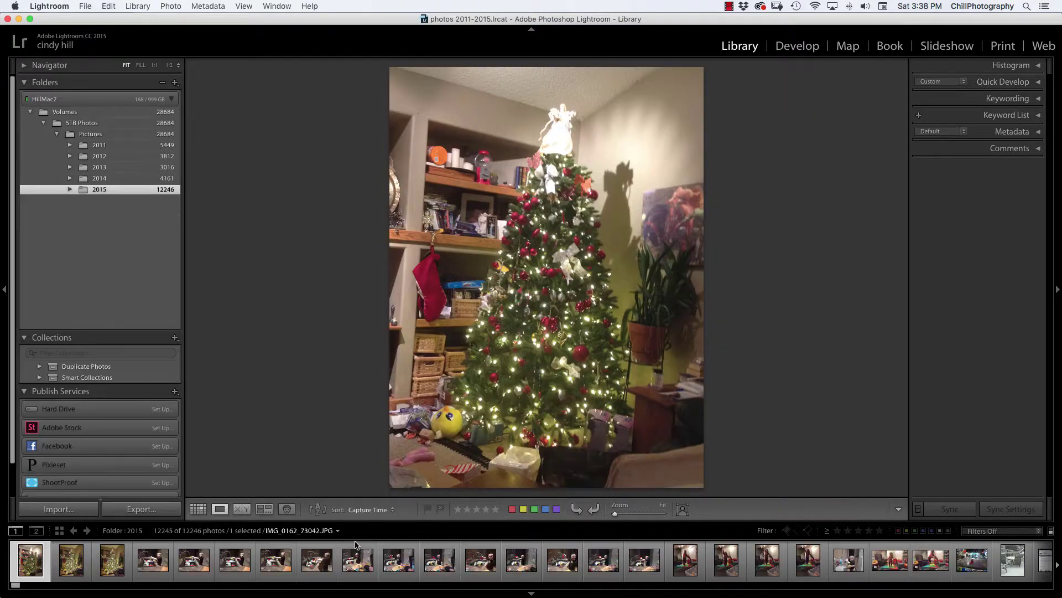
left_click(112, 569)
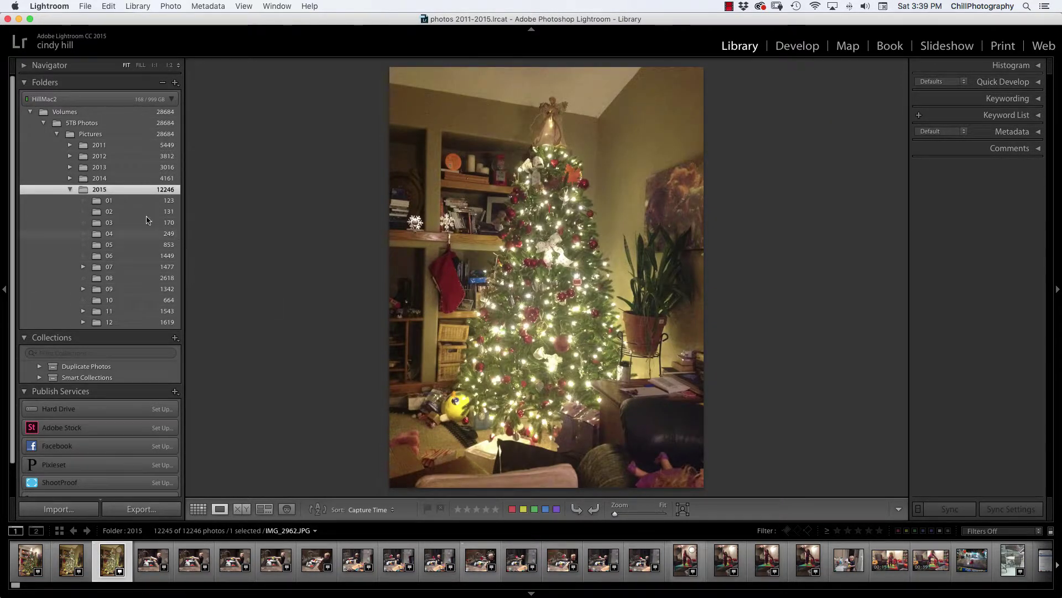
left_click(69, 189)
left_click(85, 7)
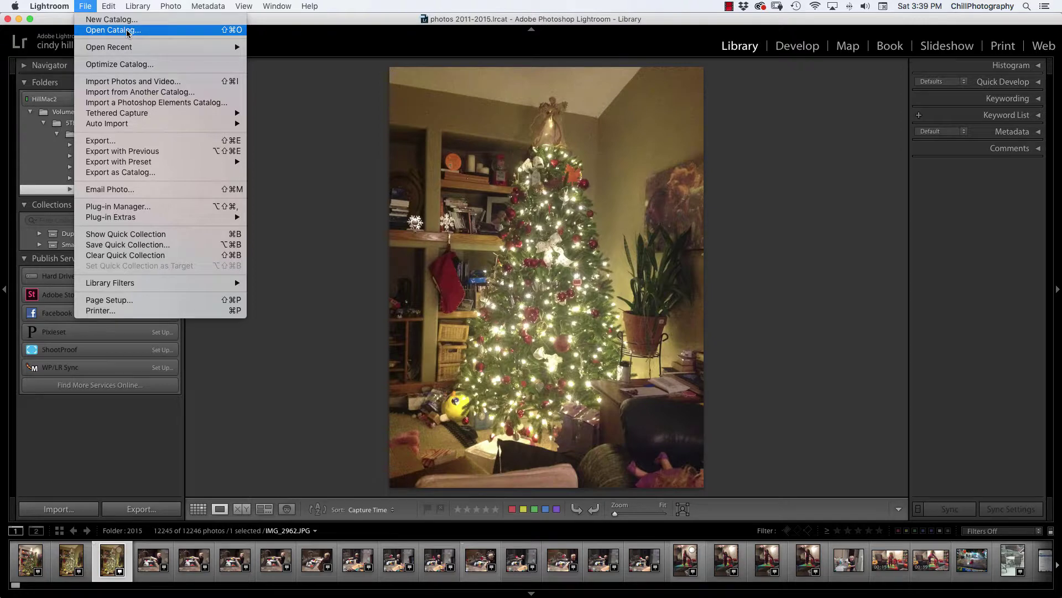
- Reopen Lightroom Catalog.lrcat from Open Recent and relaunch Lightroom
mouse_move(124, 50)
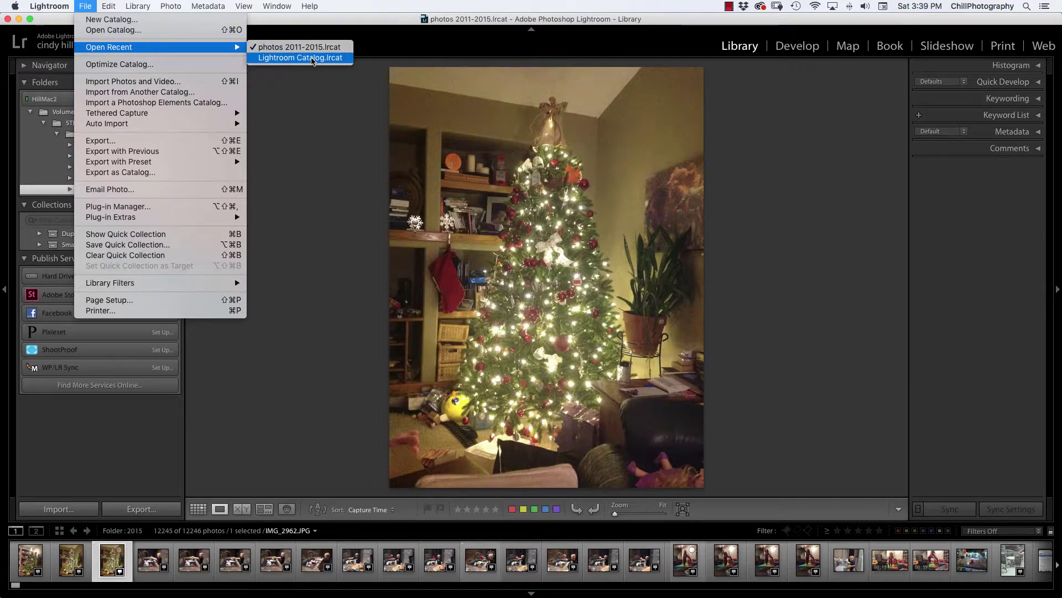
left_click(312, 60)
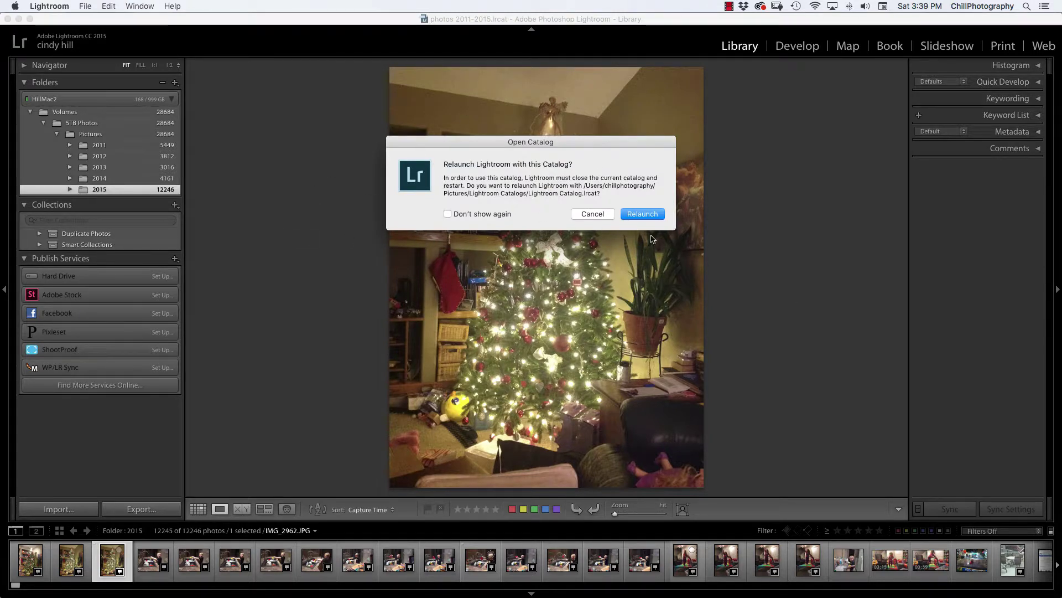
left_click(647, 214)
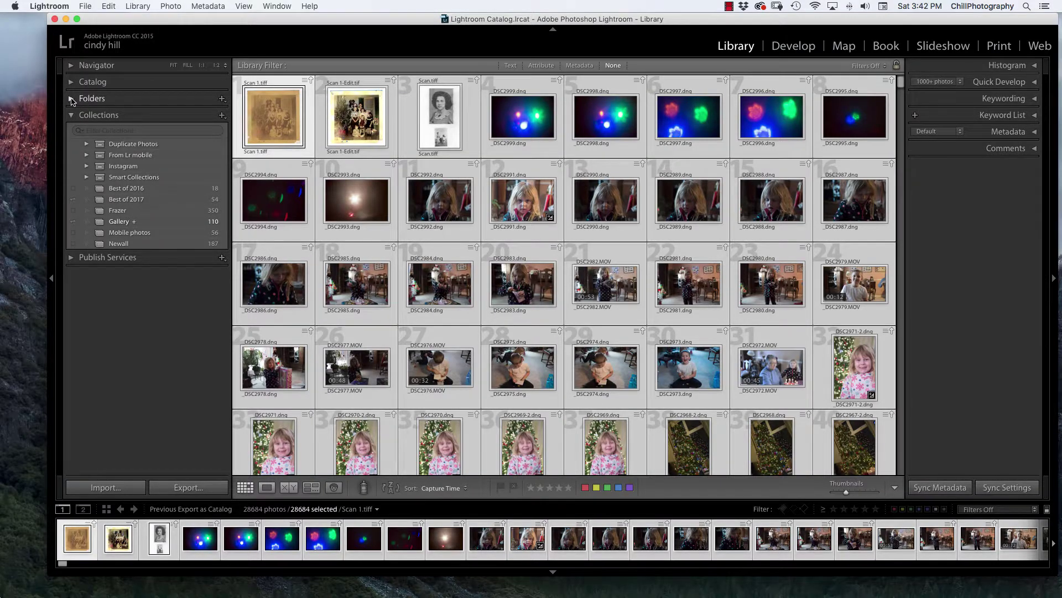
- Expand the Folders panel to list the 2011 through 2017 folders under Pictures
left_click(73, 99)
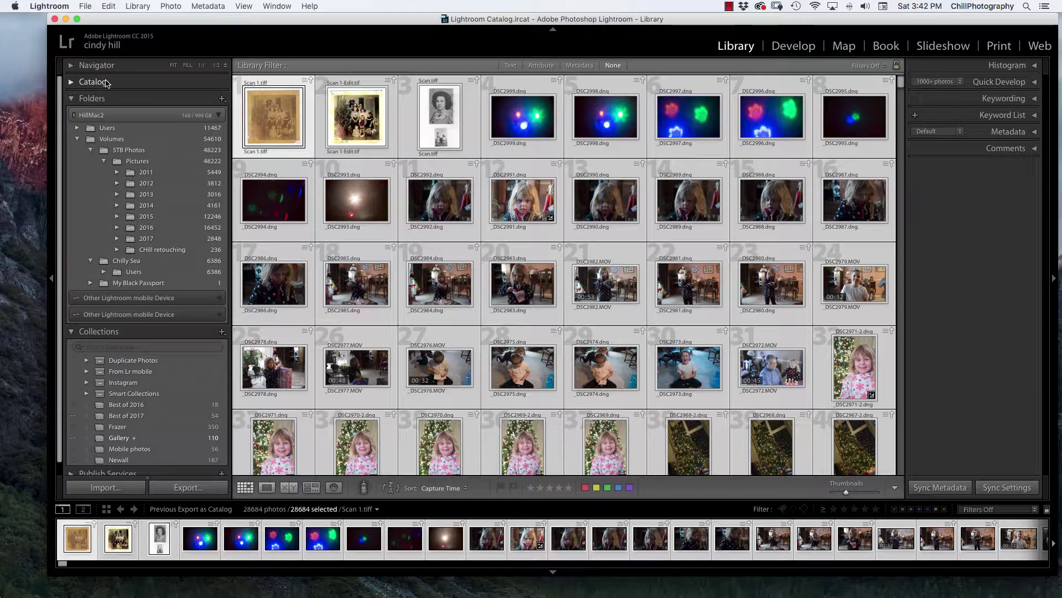
- Turn the left Catalog panel off and back on, then expand it to show Previous Export as Catalog
right_click(172, 85)
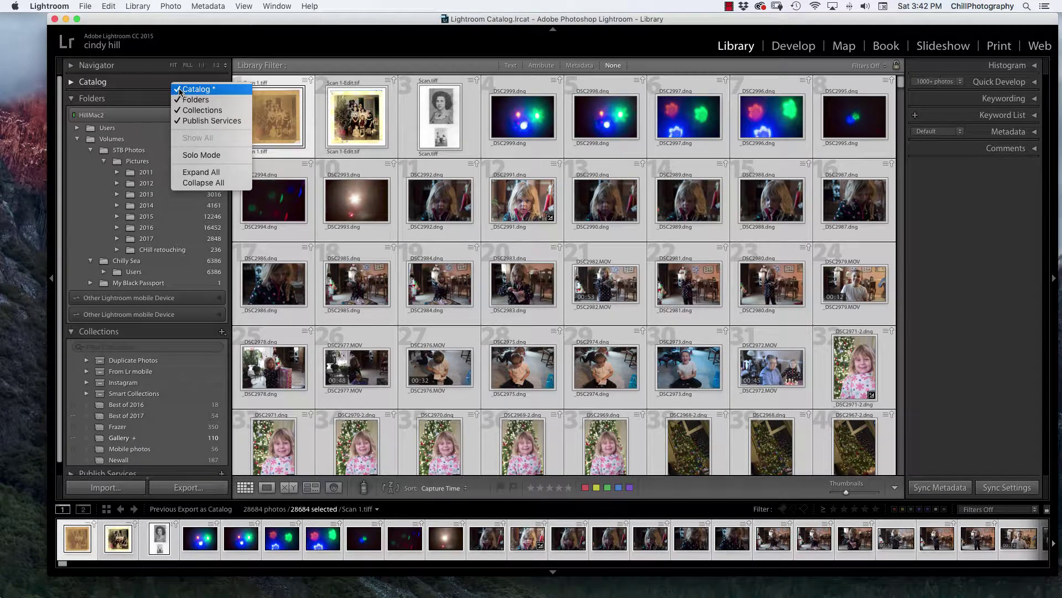
right_click(115, 83)
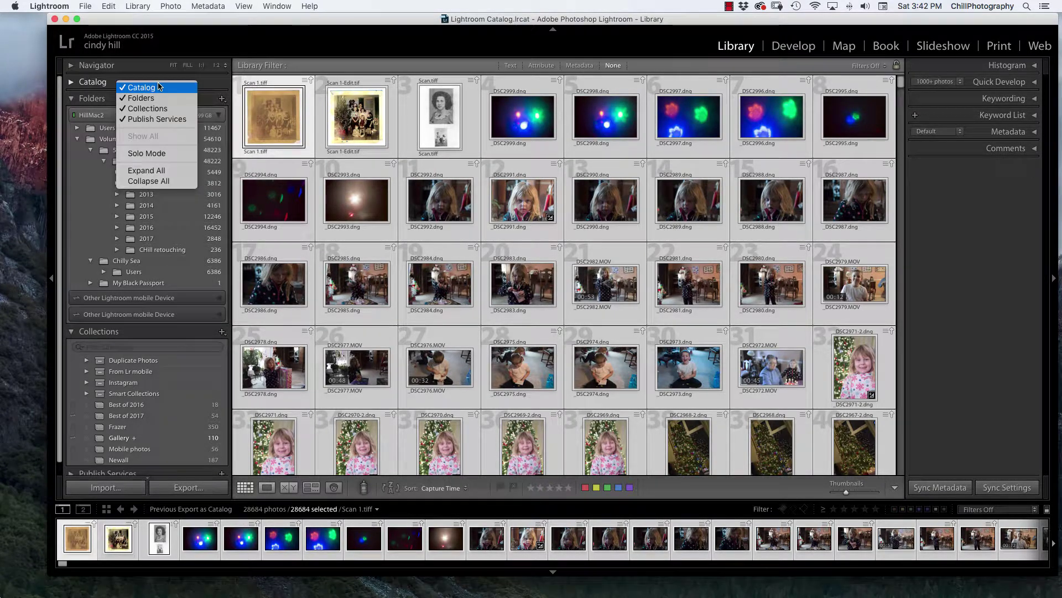
right_click(195, 83)
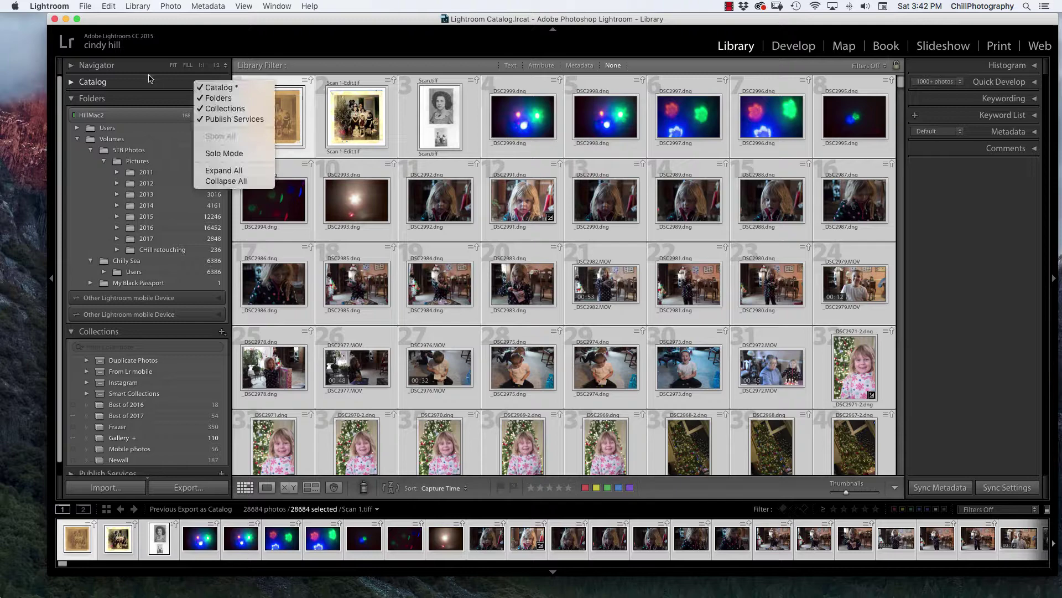
left_click(200, 88)
right_click(172, 82)
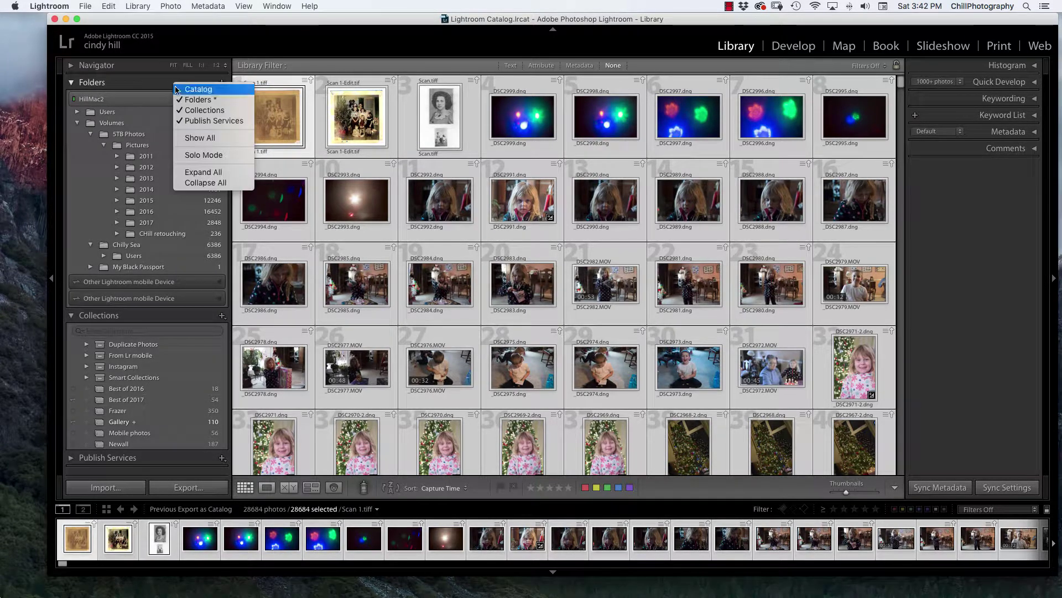
left_click(188, 88)
left_click(83, 82)
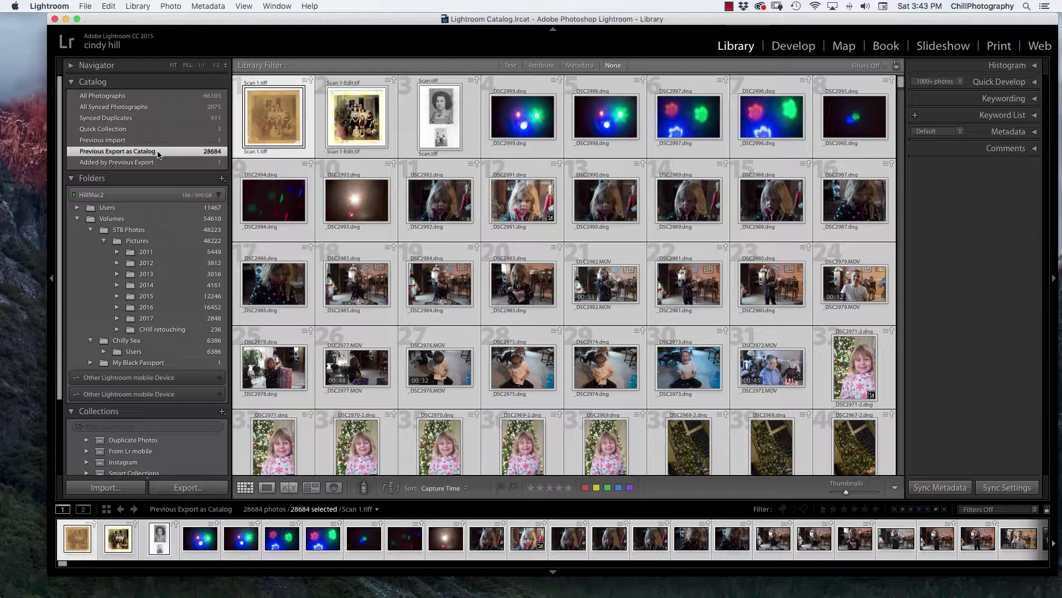
- Open the Previous Export as Catalog collection and select all 28,684 photos
left_click(98, 160)
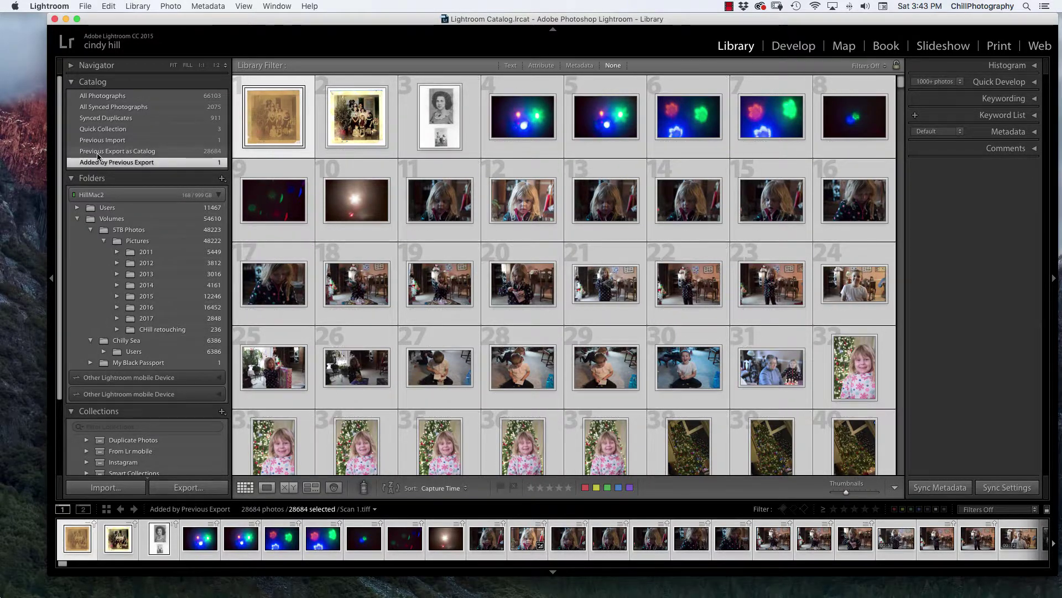
left_click(108, 151)
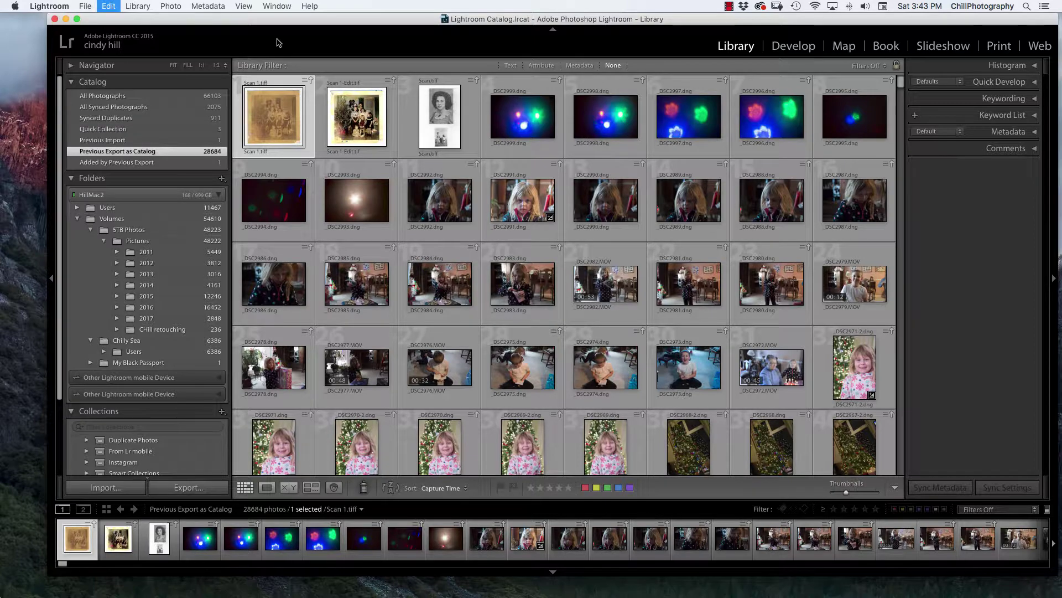
key("super+a")
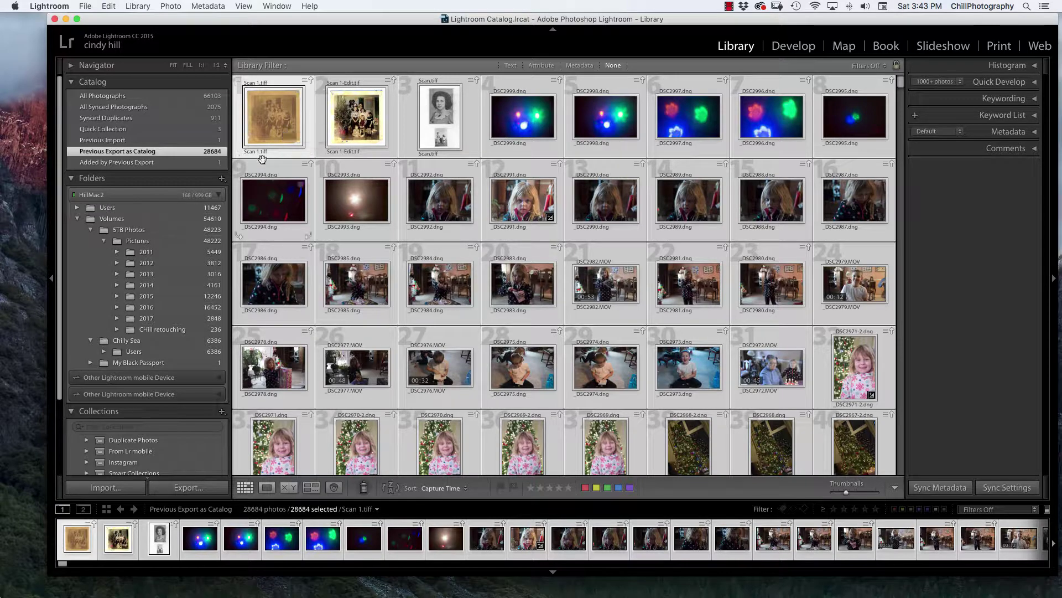
right_click(366, 167)
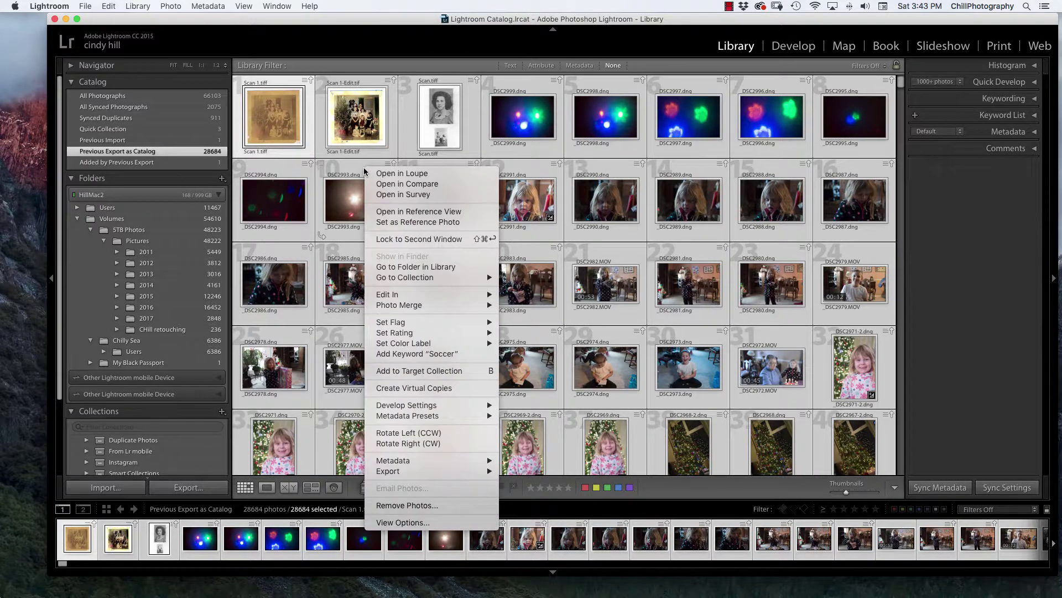
key("Escape")
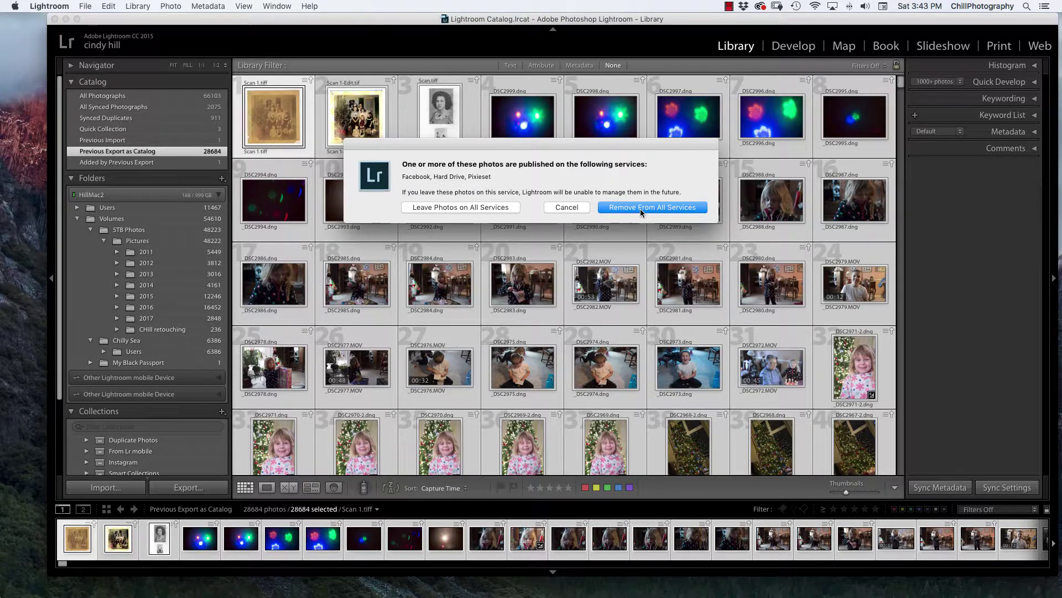
- Choose Remove From All Services to drop the photos from Facebook, Hard Drive and Pixieset
left_click(641, 211)
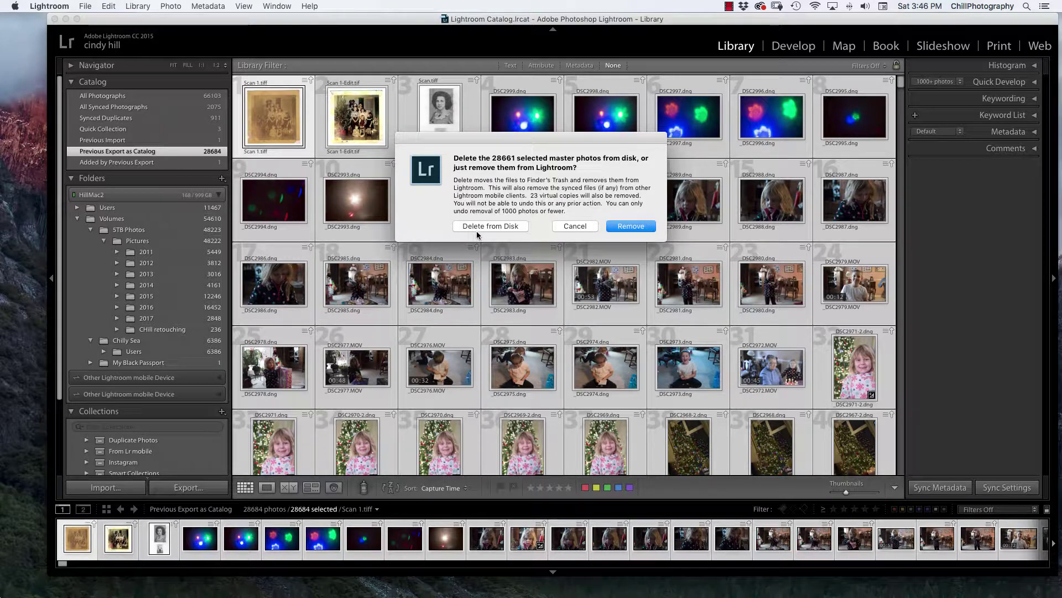
- Choose Remove, not Delete from Disk, for the 28,661 selected photos
left_click(643, 227)
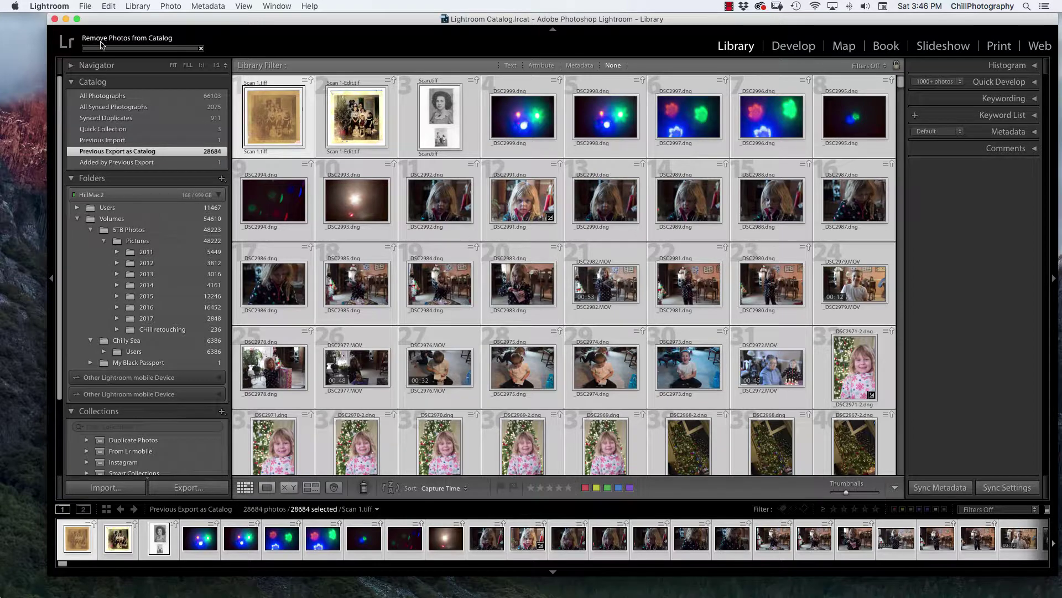